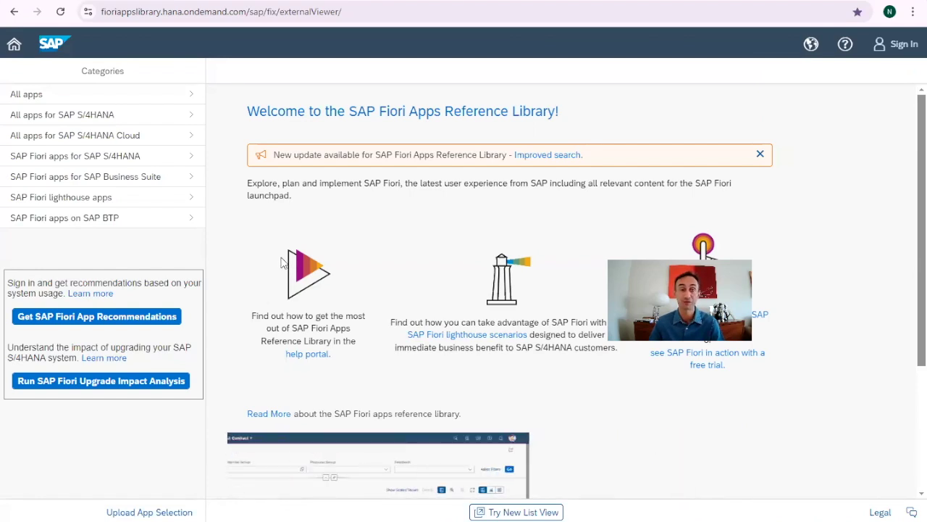
- Show all apps in the Fiori Apps Library and search for fbl3n
left_click(34, 99)
left_click(55, 94)
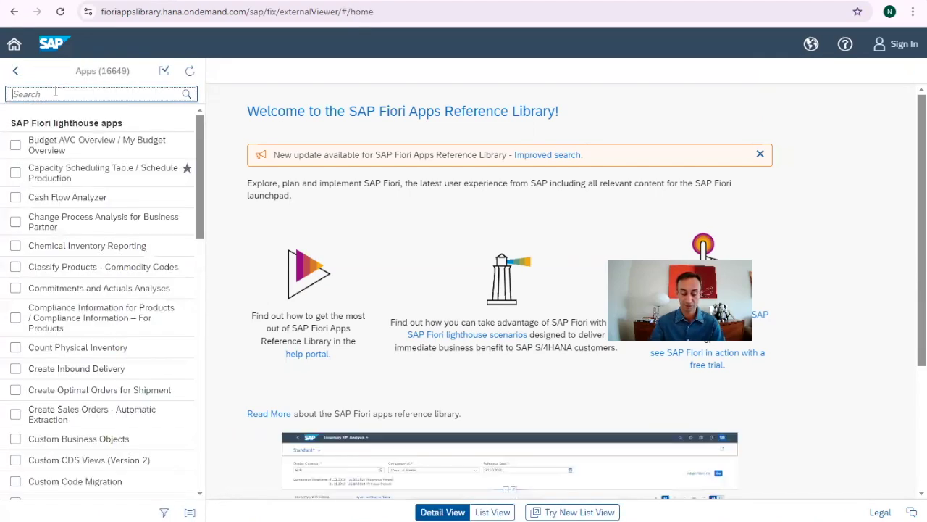
type("fbl3n")
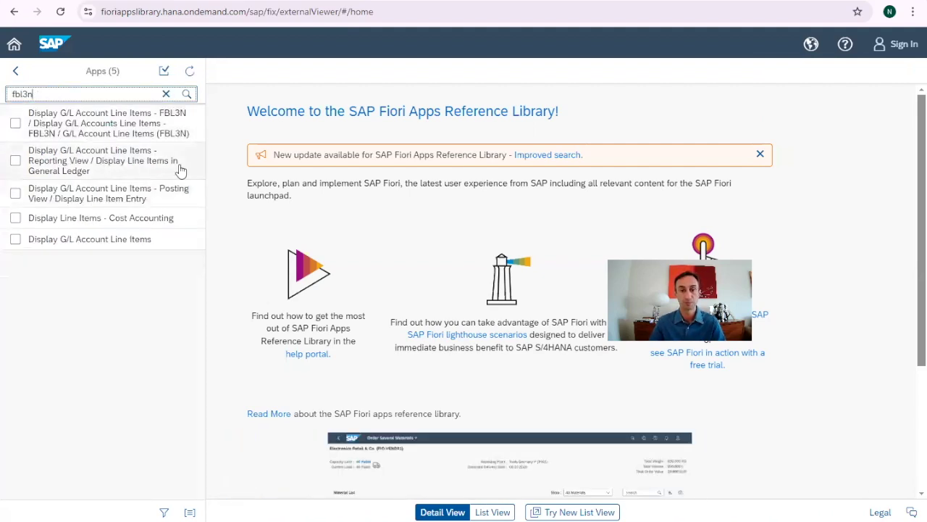
- Open the FBL3N result, then the Display Line Items in General Ledger app details
left_click(87, 122)
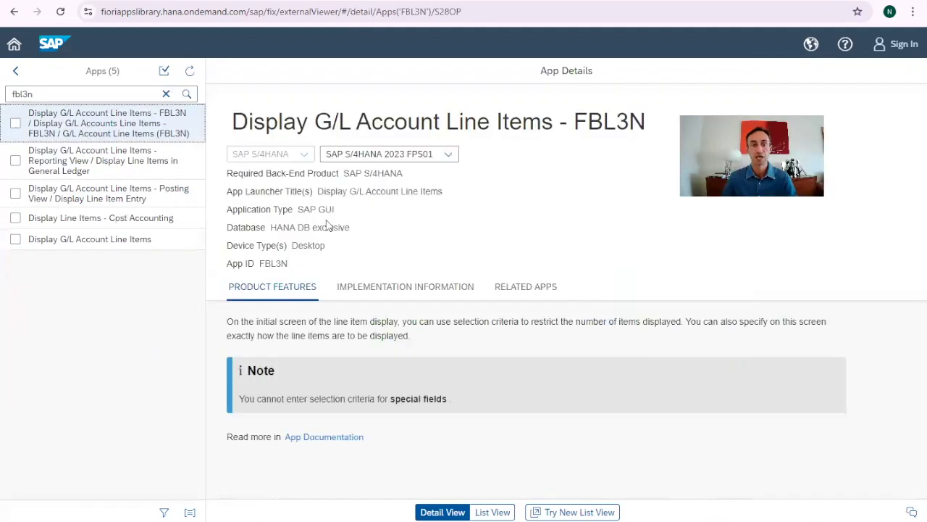
left_click_drag(336, 209, 298, 211)
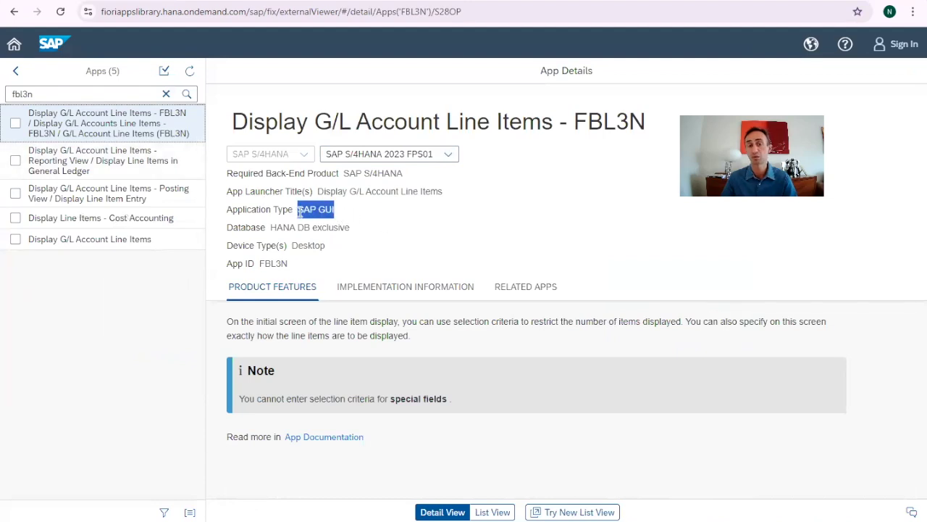
left_click(68, 157)
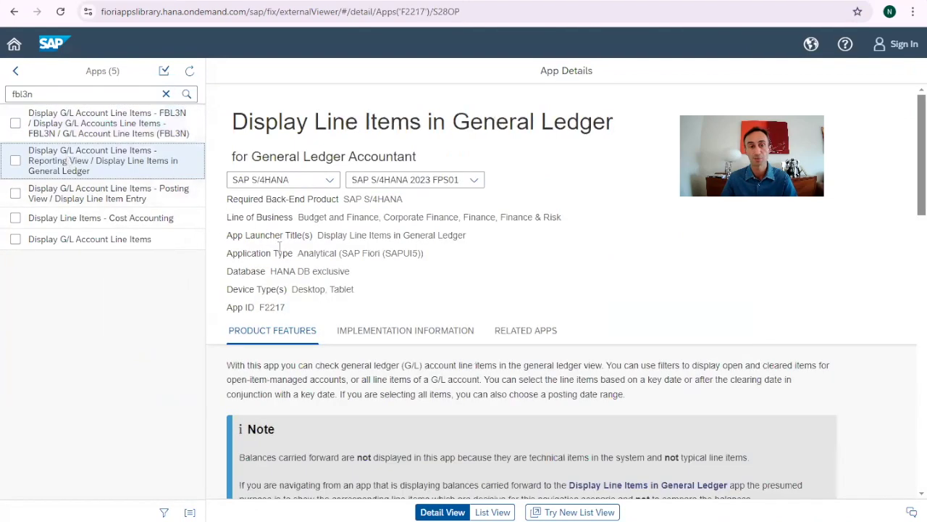
double_click(351, 254)
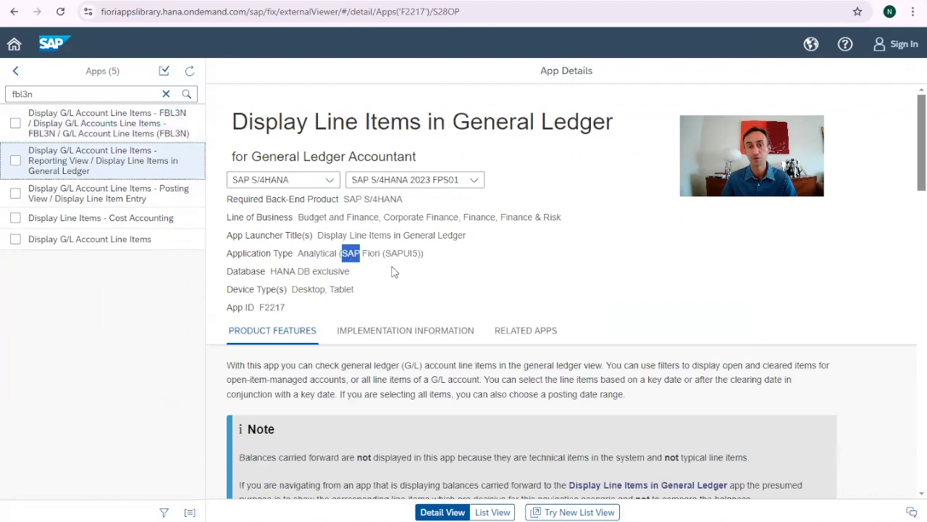
left_click_drag(386, 255, 403, 260)
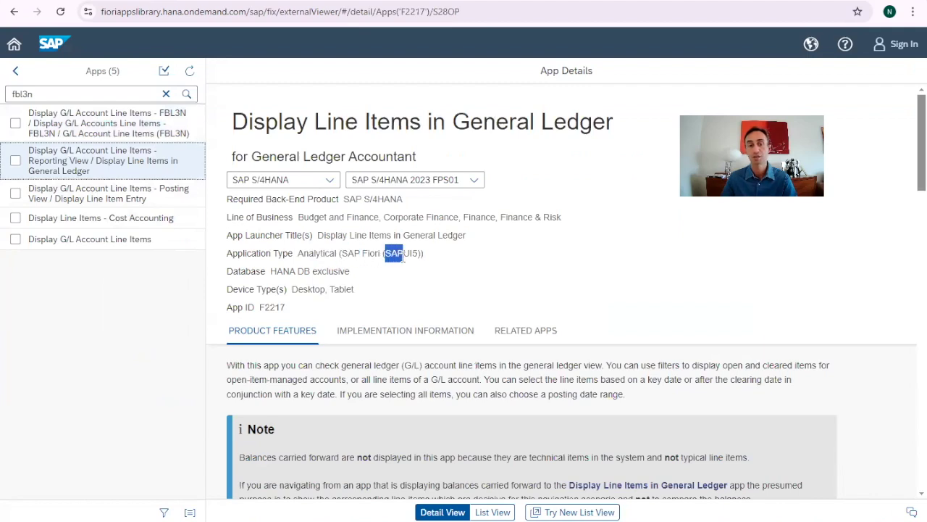
left_click(413, 267)
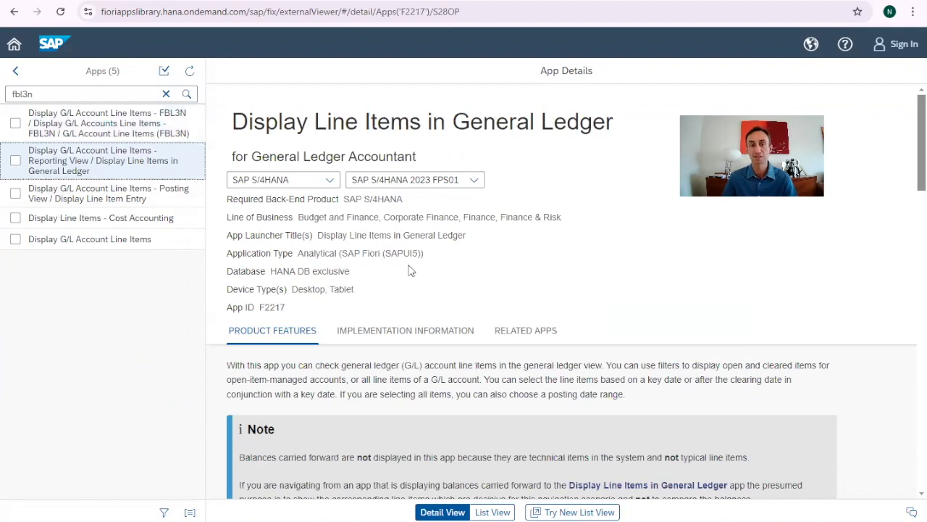
left_click_drag(290, 313, 260, 311)
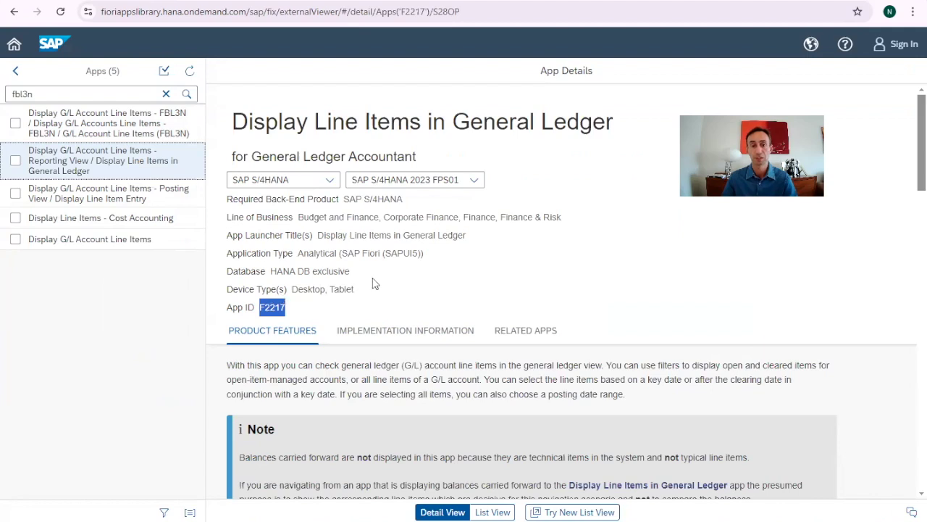
scroll(374, 282, "down", 3)
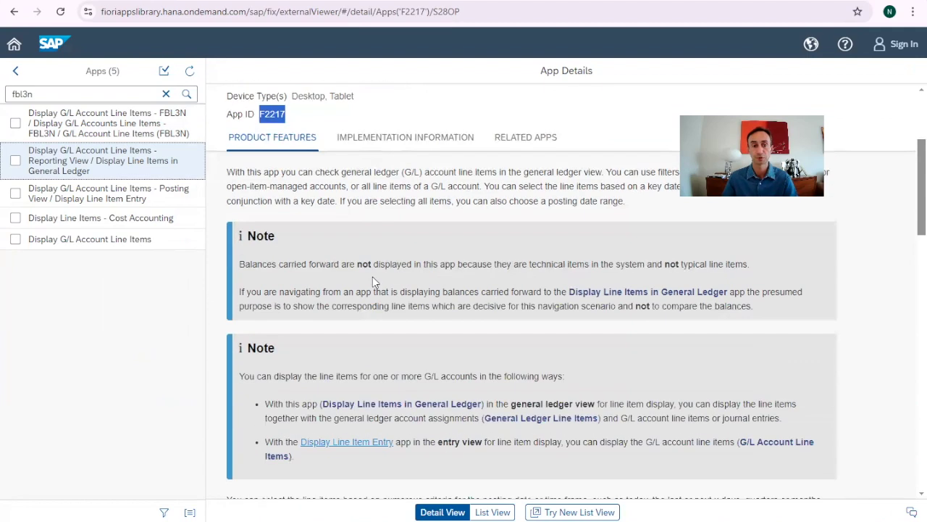
scroll(372, 278, "up", 3)
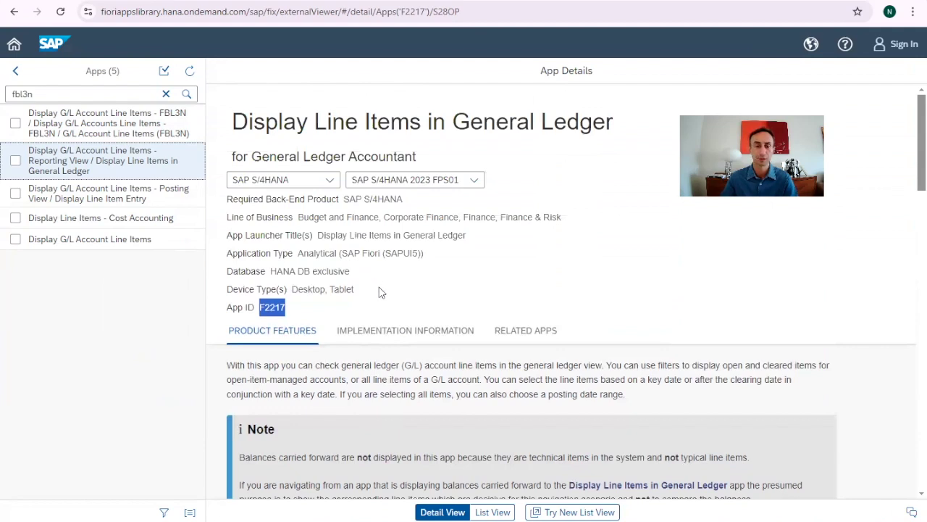
scroll(376, 282, "down", 2)
- In F2217's implementation and configuration details, select the business role name SAP_BR_GL_ACCOUNTANT
left_click(381, 205)
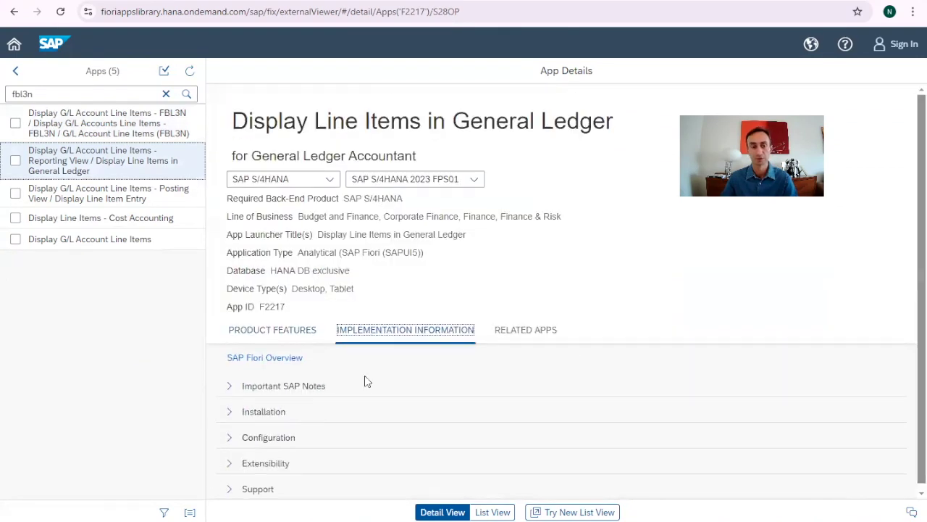
left_click(229, 432)
scroll(432, 384, "down", 4)
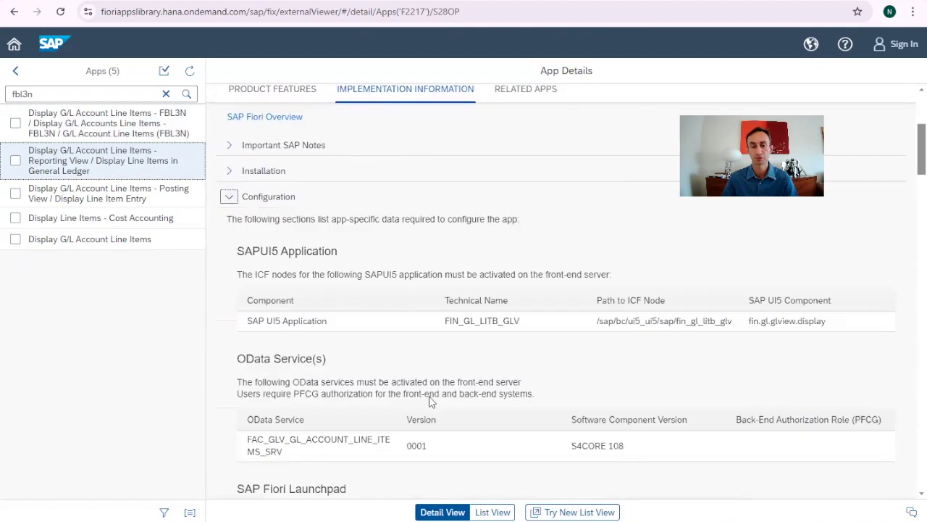
scroll(431, 369, "down", 3)
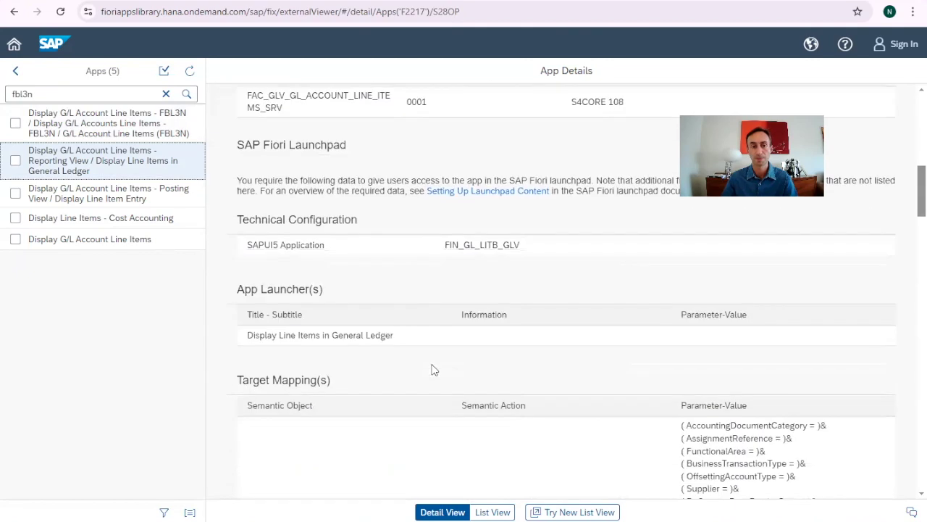
scroll(432, 369, "down", 10)
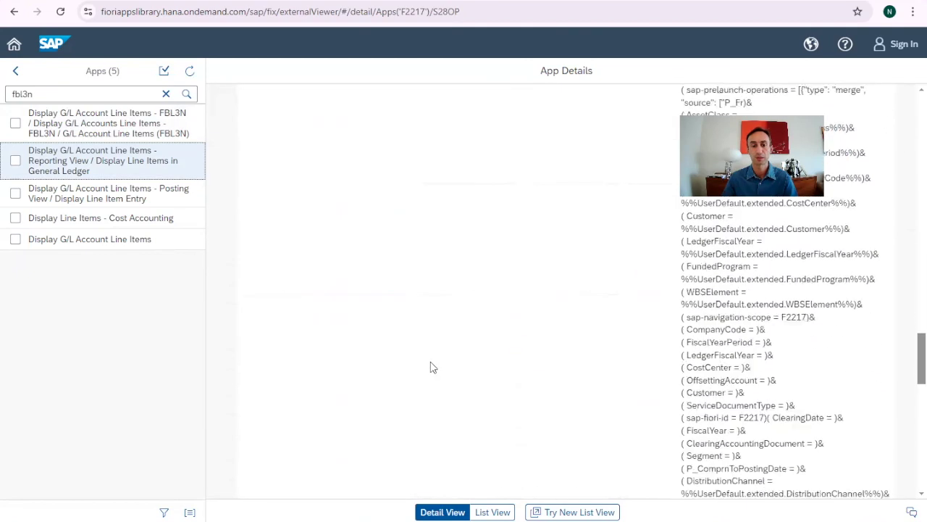
scroll(430, 367, "down", 5)
scroll(370, 347, "down", 1)
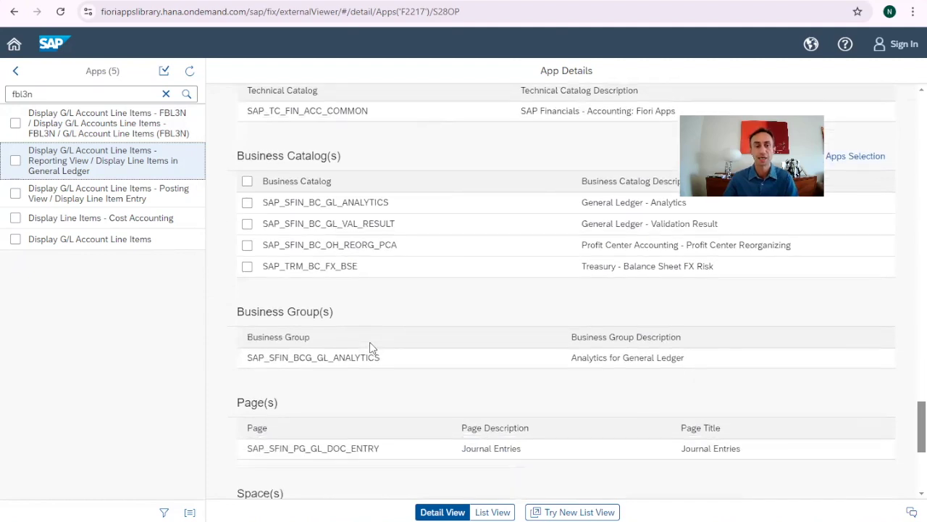
scroll(289, 313, "down", 3)
scroll(290, 313, "down", 2)
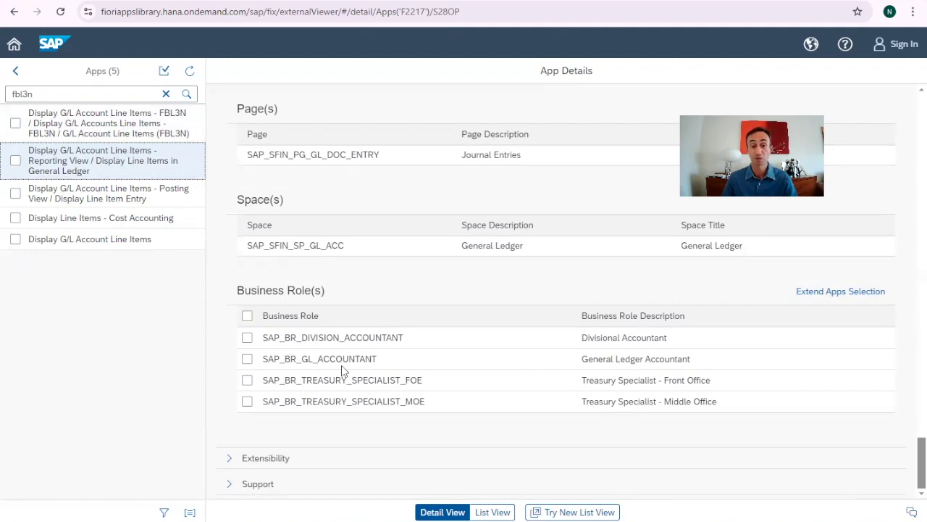
left_click_drag(385, 357, 262, 360)
key("ctrl+c")
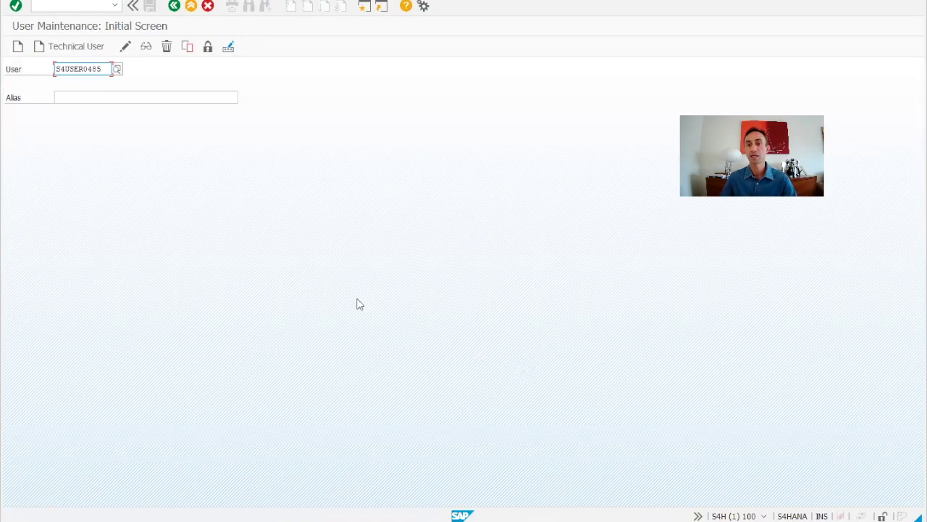
- Return to the main menu, start su01 and display the entered user's record
left_click(173, 6)
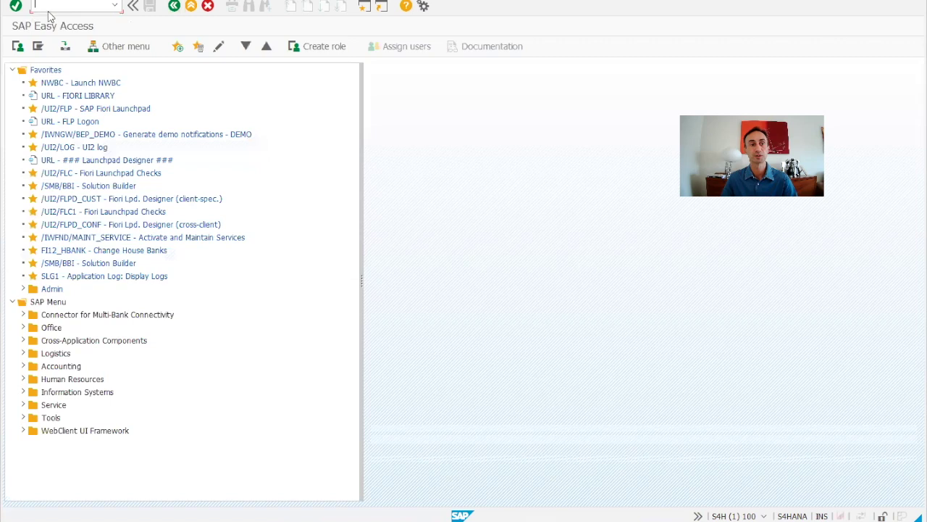
type("su01")
key("Return")
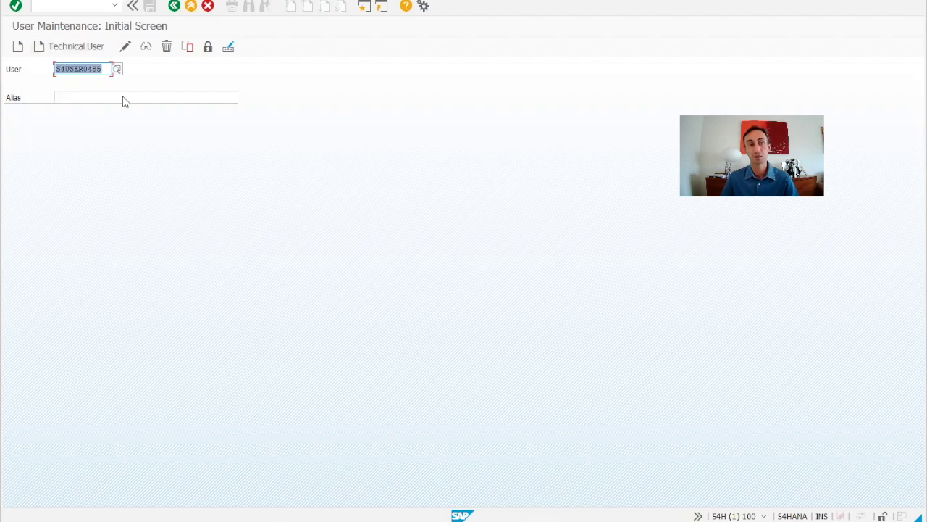
left_click(147, 48)
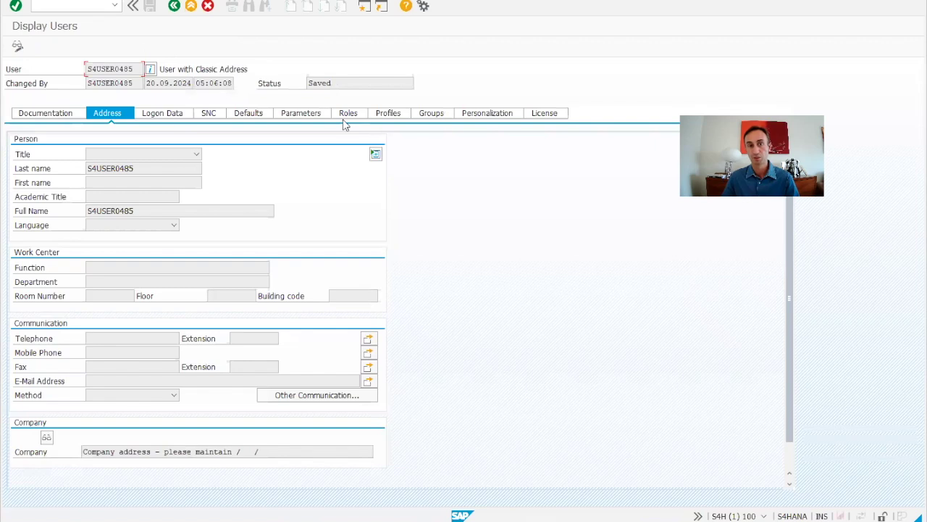
- Search the user's Roles tab for SAP_BR_GL_ACCOUNTANT, finding only SAP_BR_GL_ACCOUNTANT_GRP
left_click(346, 121)
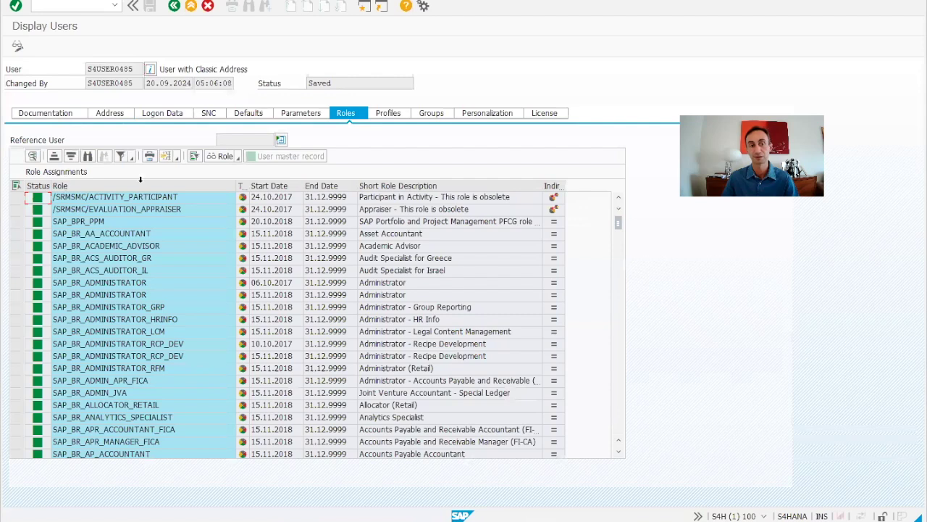
left_click(87, 157)
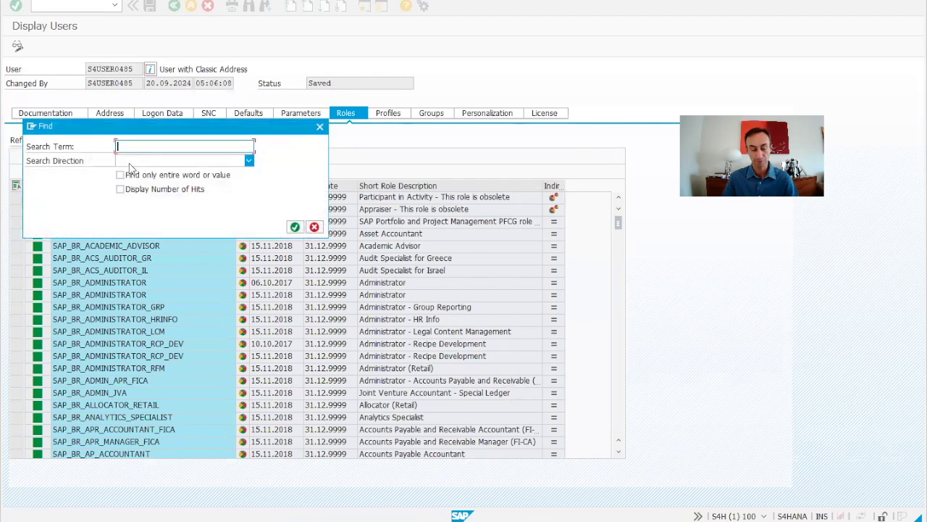
key("ctrl+v")
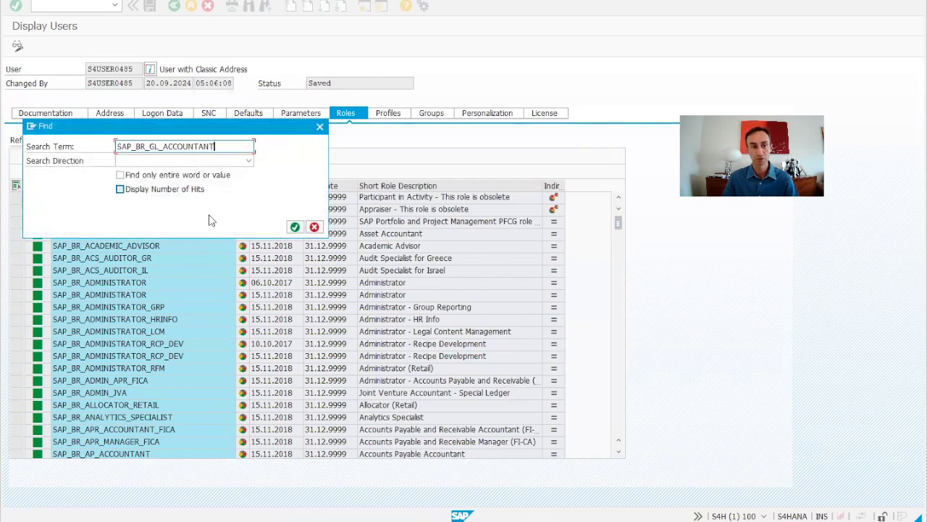
left_click(295, 227)
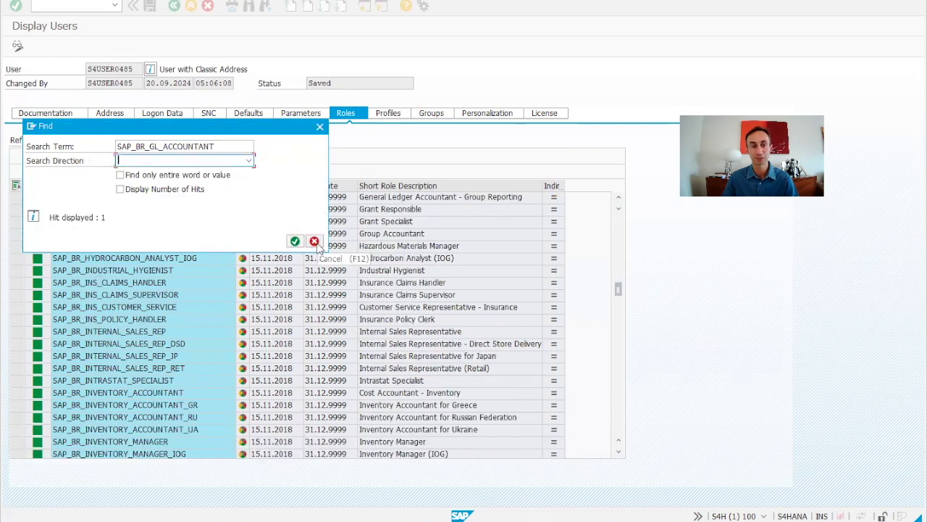
left_click(295, 241)
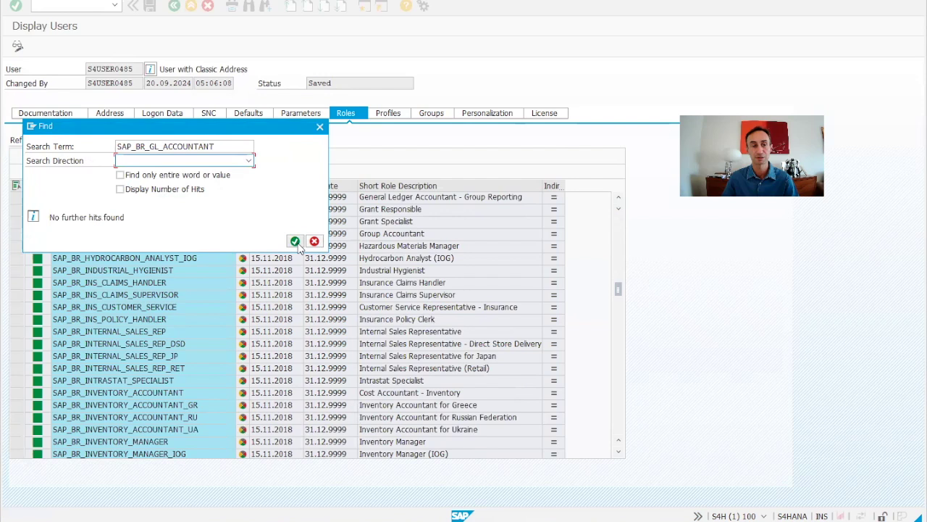
left_click(314, 241)
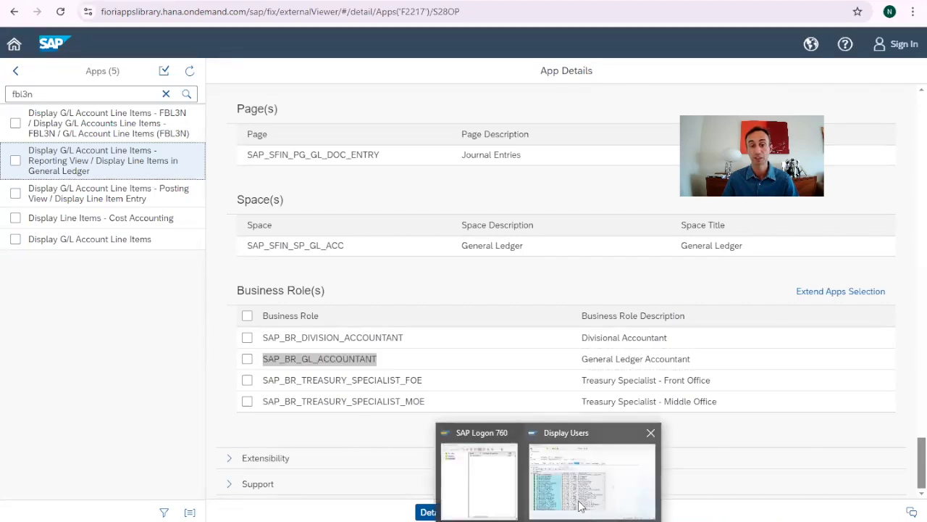
- Bring the SAP GUI Display Users window back to the front
left_click(581, 501)
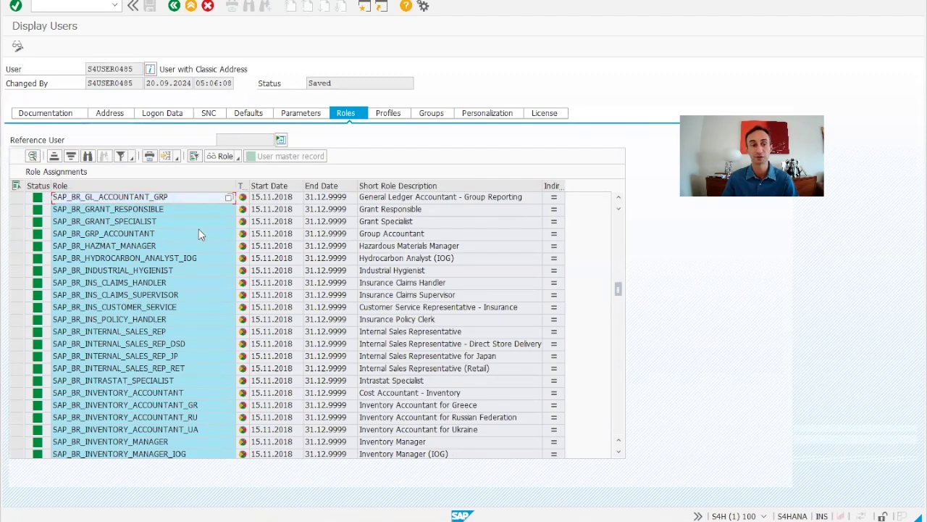
- Add SAP_BR_GL_ACCOUNTANT to the user's roles, valid to 31.12.9999, and save
left_click(18, 48)
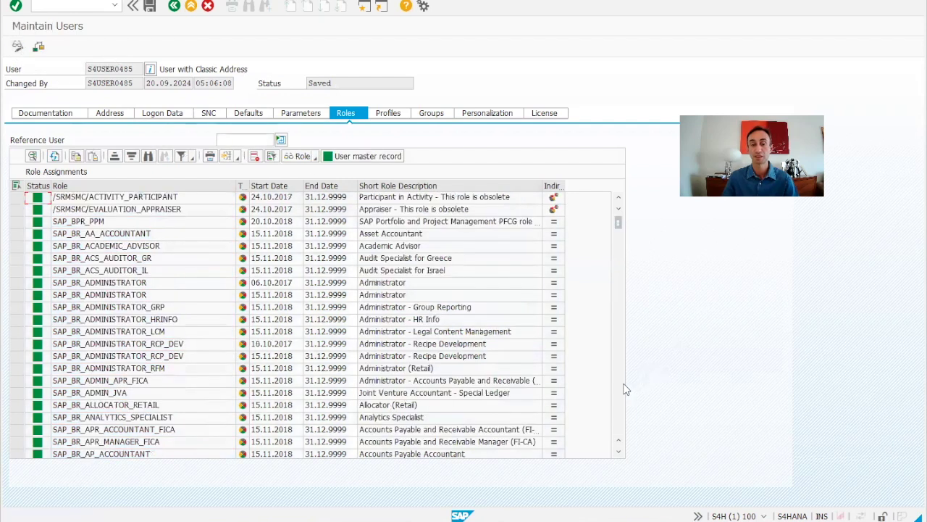
scroll(626, 389, "down", 20)
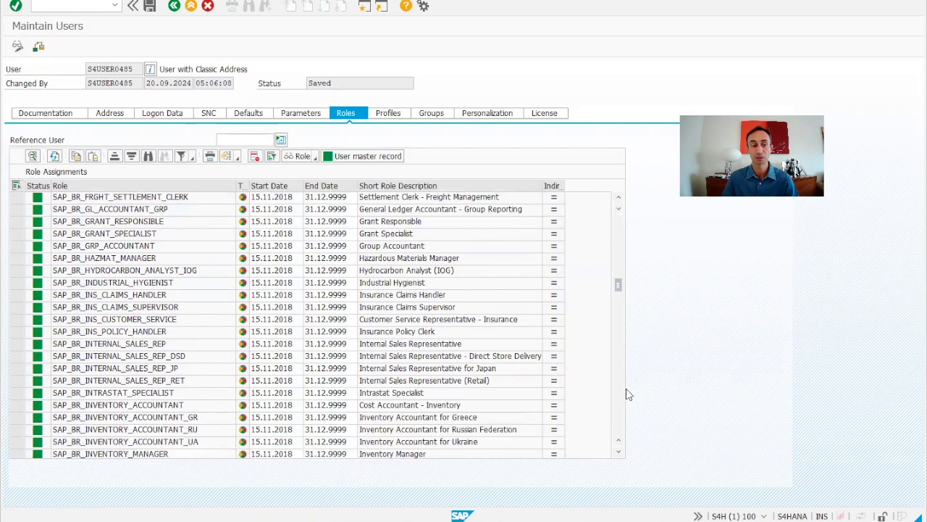
left_click(89, 269)
key("ctrl+v")
key("Return")
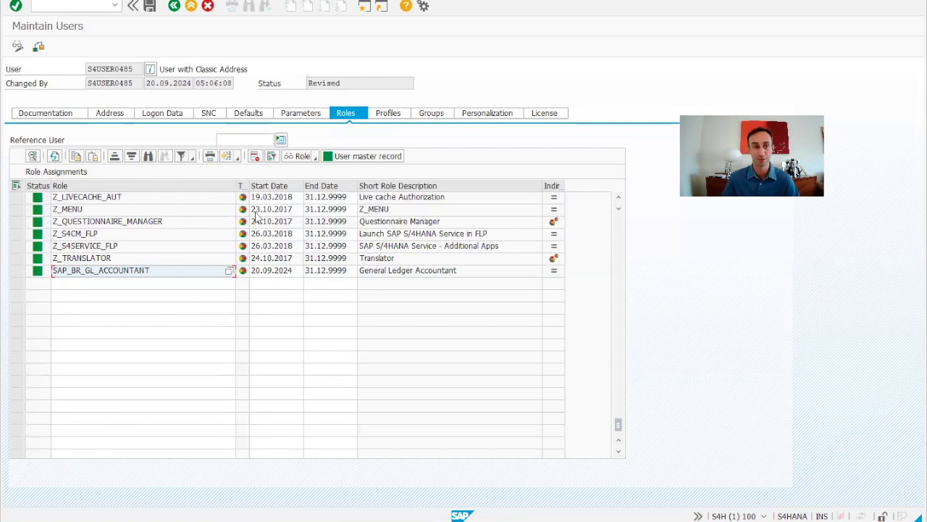
left_click(150, 8)
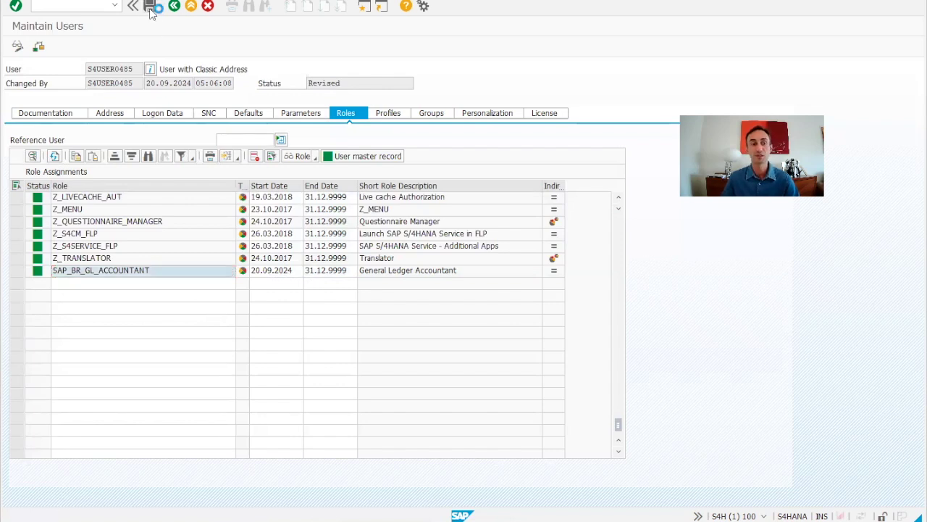